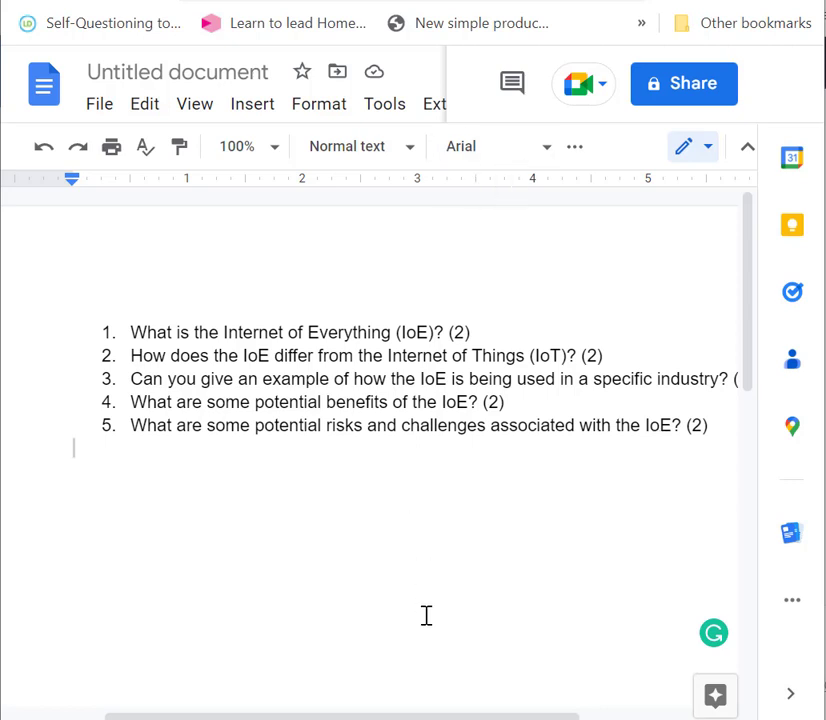
Add an answer below the questions: "It refers to the interconnectedness of all things, including people, processes, data, and objects".
key(Return)
key(Return)
key(Return)
key(Return)
scroll(380, 400, right, 2)
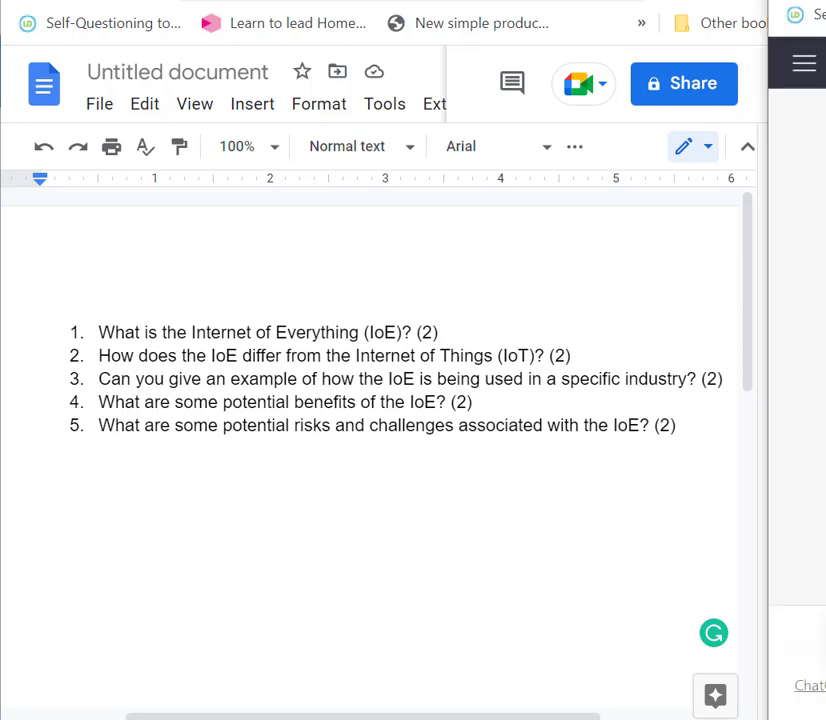
click(111, 511)
text(refers to the interconnectedness of all things, including people, processes, data, and objects)
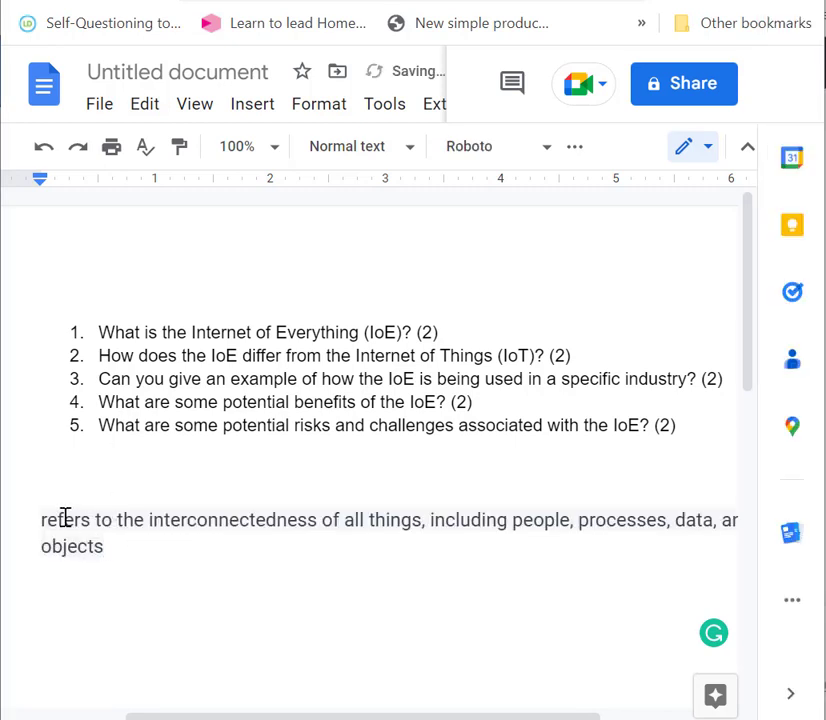
click(43, 521)
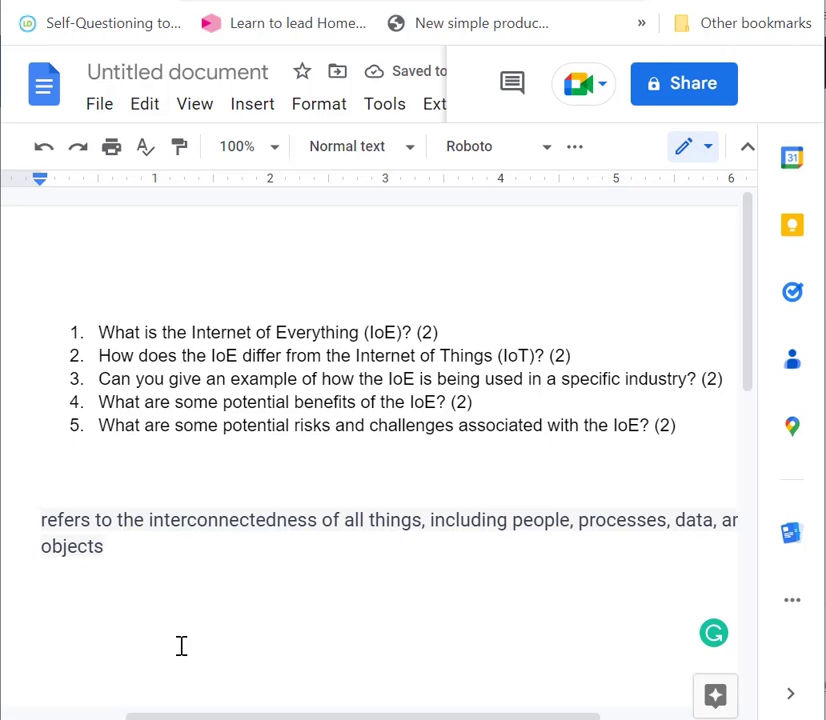
text(It)
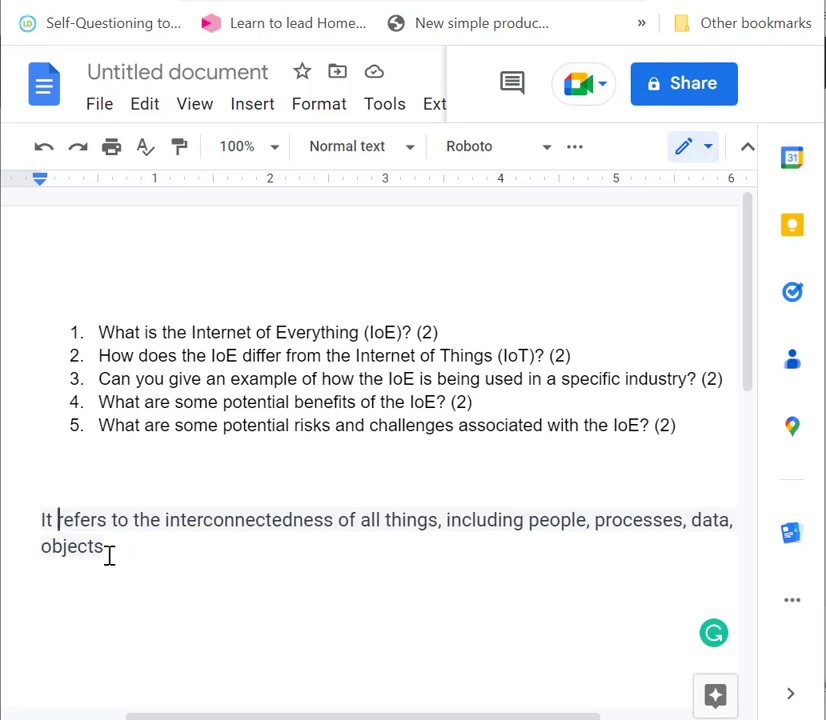
Remove ", and objects" from the end of the first answer so it ends with "data".
drag(110, 556, 33, 553)
text(and)
key(BackSpace)
key(BackSpace)
key(BackSpace)
key(BackSpace)
key(BackSpace)
key(BackSpace)
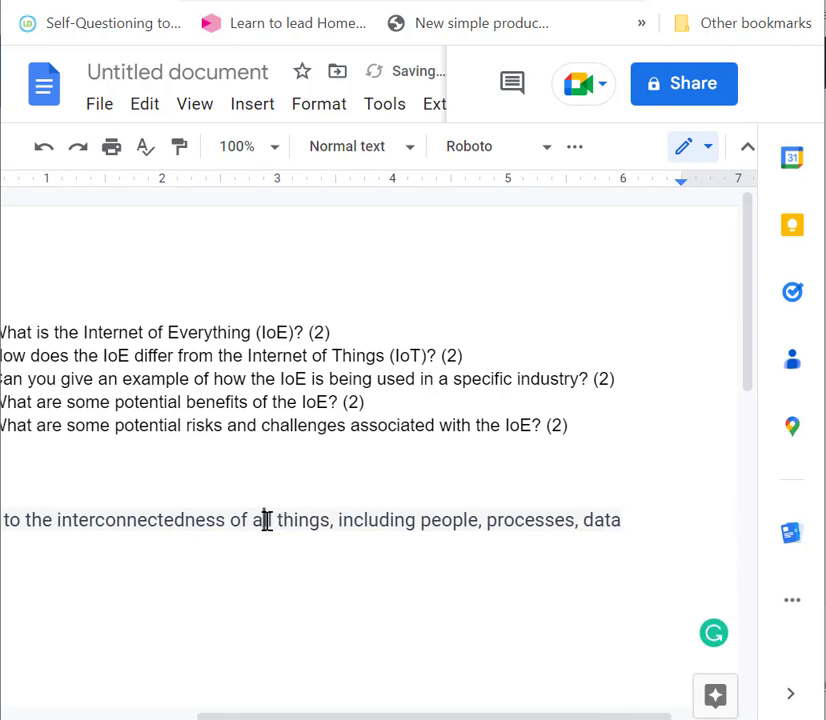
Replace ", including" after "all things" in the answer with a single comma.
double_click(265, 520)
key(Right)
key(Right)
key(Right)
key(Right)
key(Right)
key(Right)
key(Right)
key(Right)
key(Right)
key(Right)
key(BackSpace)
key(BackSpace)
key(BackSpace)
key(Delete)
key(Delete)
key(Delete)
key(Delete)
key(Delete)
key(Delete)
key(Delete)
key(Delete)
key(Delete)
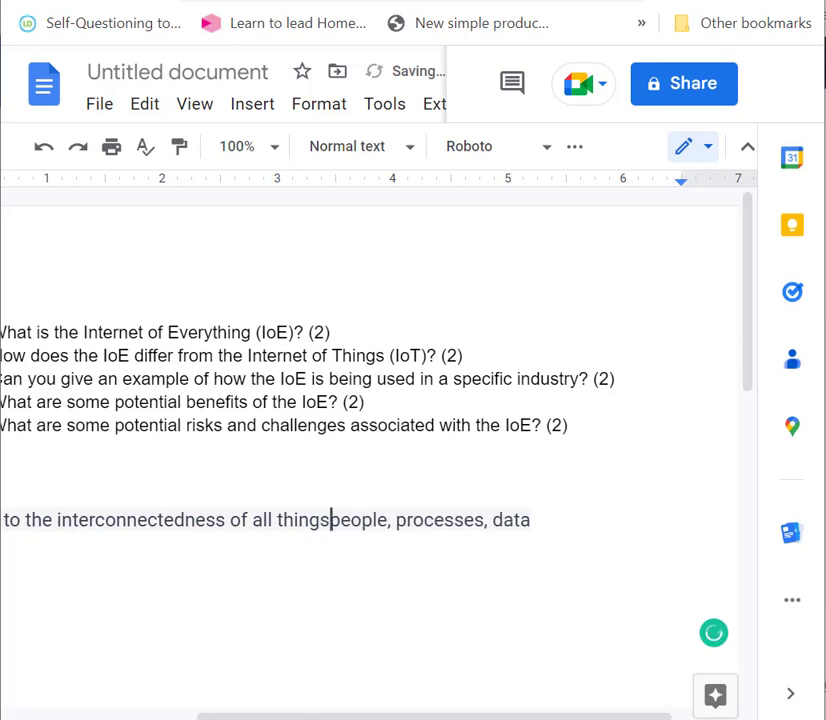
text(,)
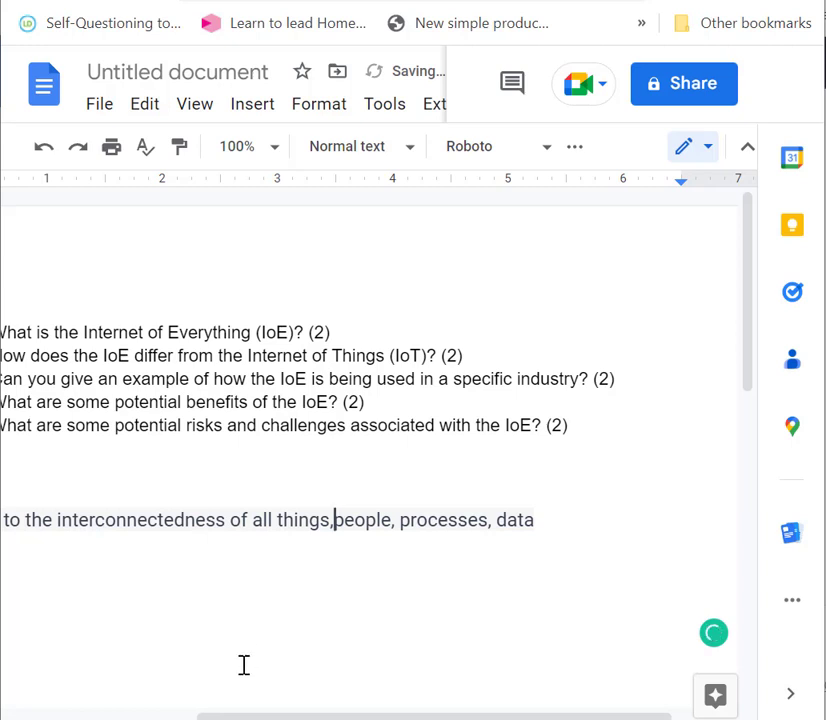
Delete the answer paragraph defining the IoE below the questions.
drag(213, 716, 121, 716)
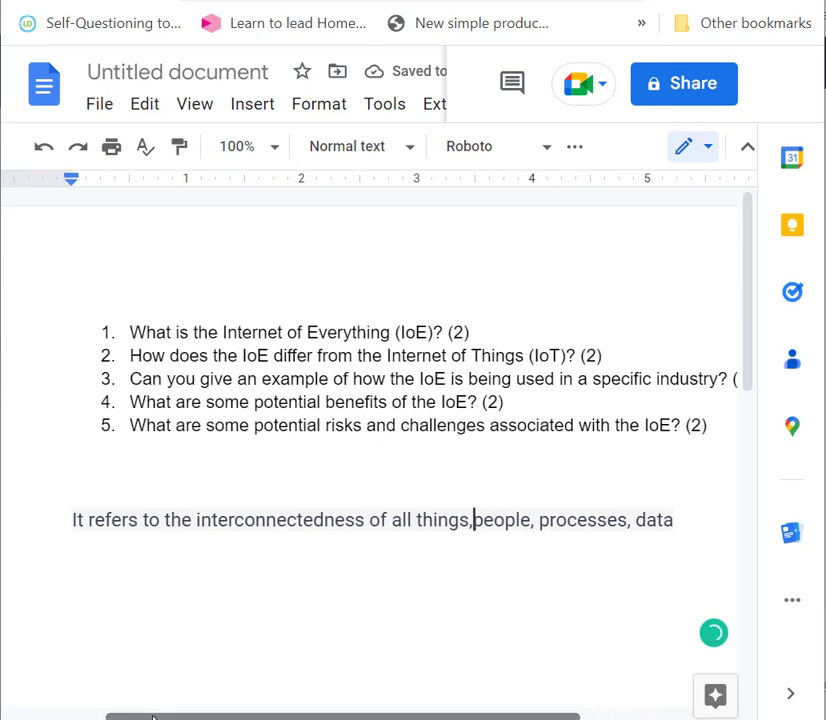
click(238, 524)
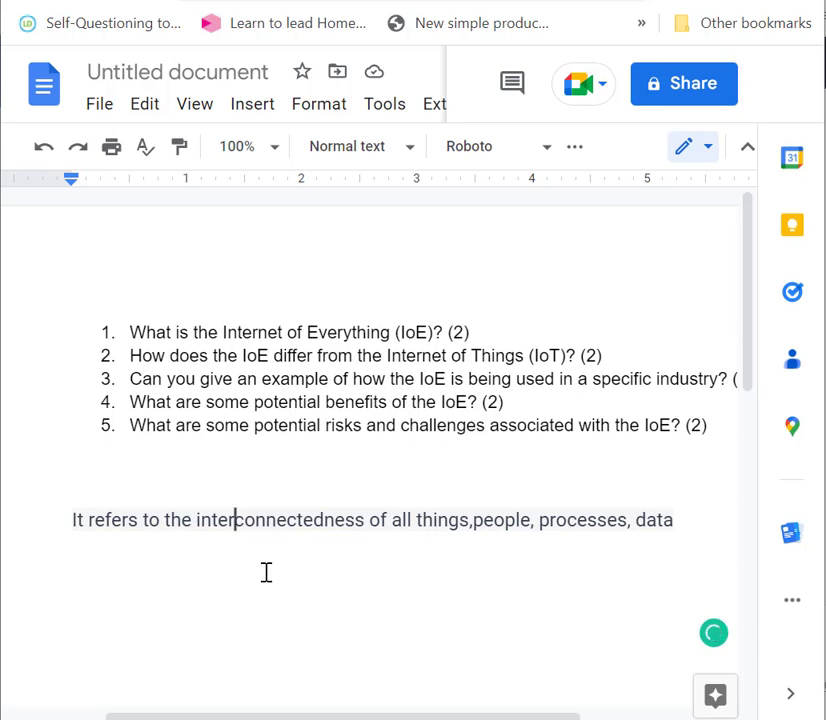
triple_click(292, 535)
key(BackSpace)
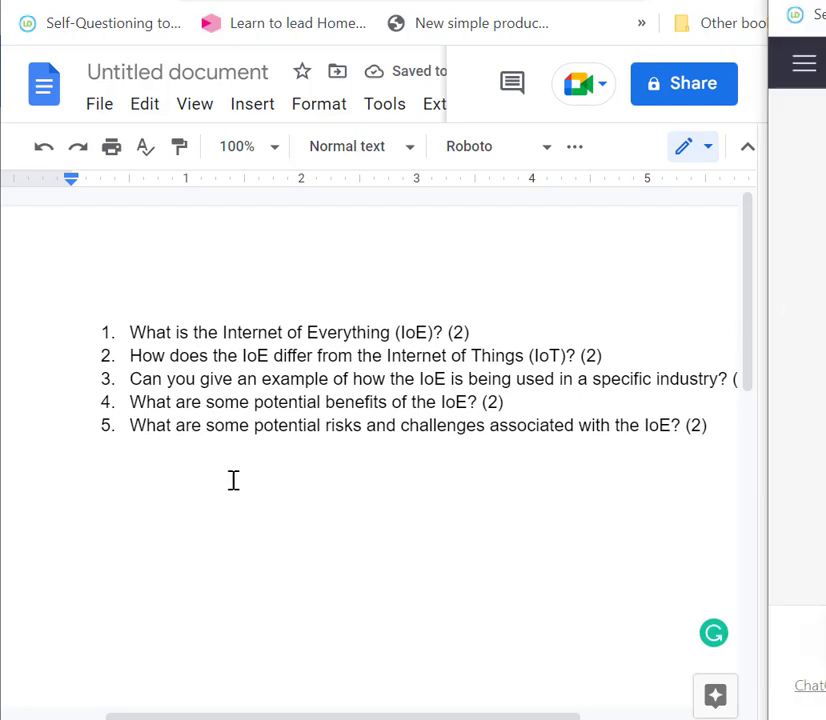
Insert the answer on how the IoE differs from the IoT as a numbered item, and reduce the page zoom to 90%.
click(120, 502)
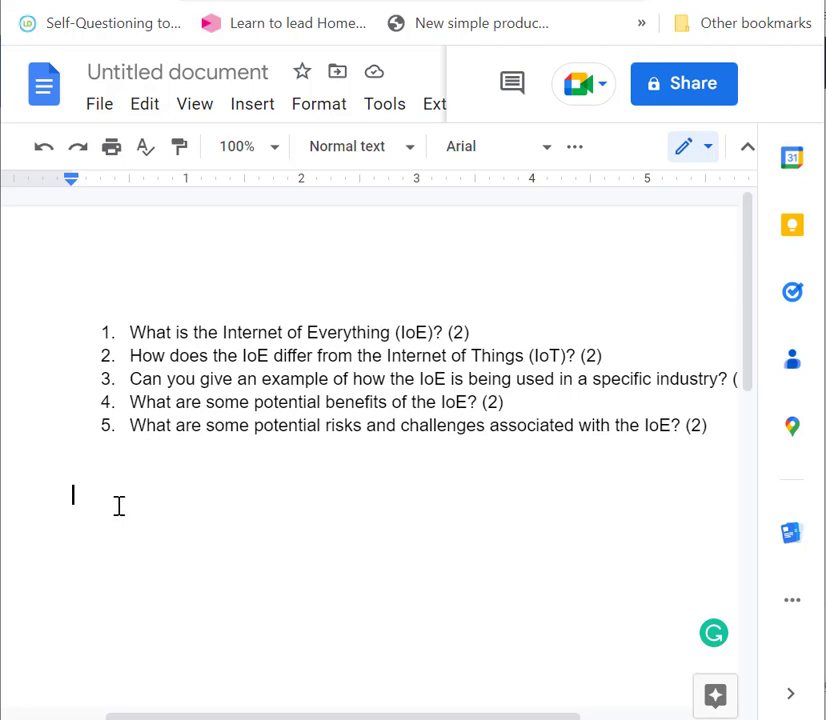
text(The IoE differs from the Internet of Things (IoT) in that it refers to the interconnectedness of all things, while the IoT specifically refers to the interconnectedness of physical devices through the use of sensors and technologies.)
key(ctrl+minus)
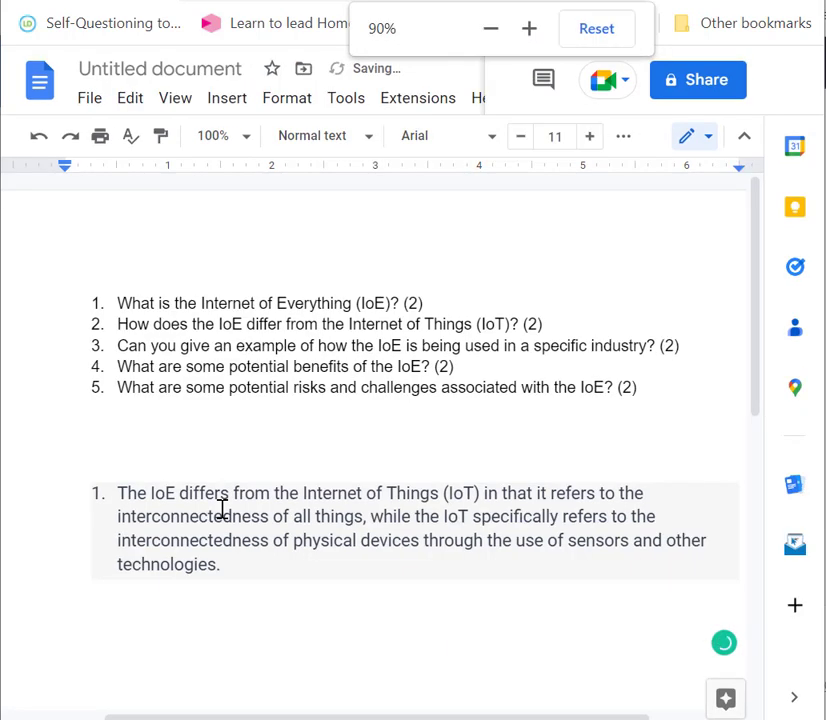
click(240, 490)
drag(240, 490, 477, 518)
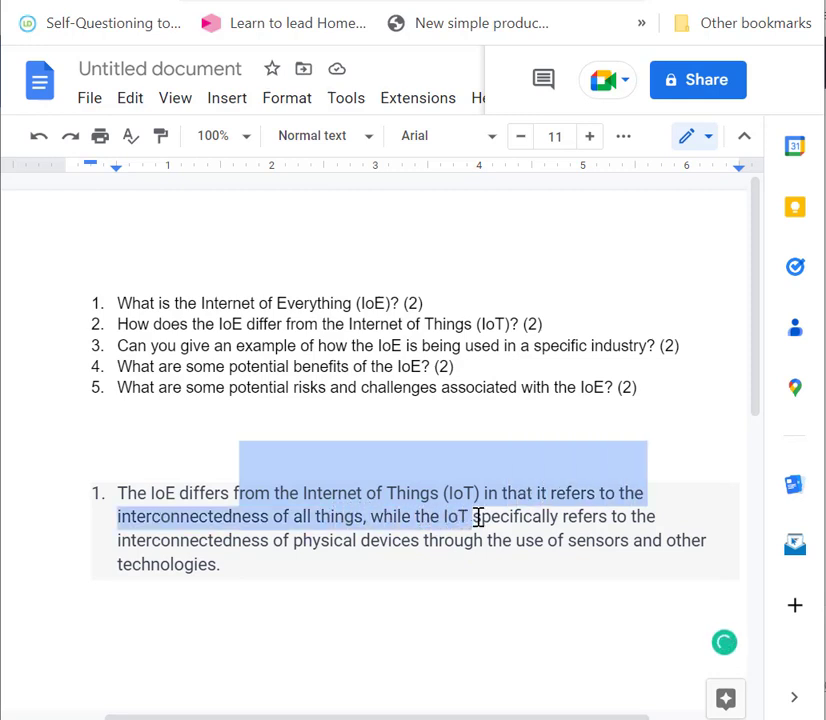
double_click(230, 543)
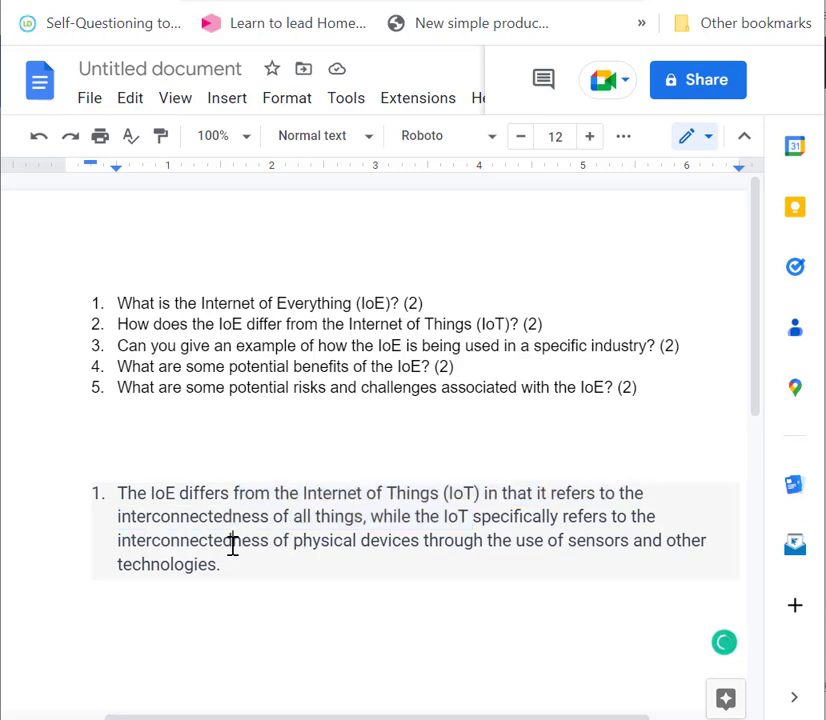
click(302, 543)
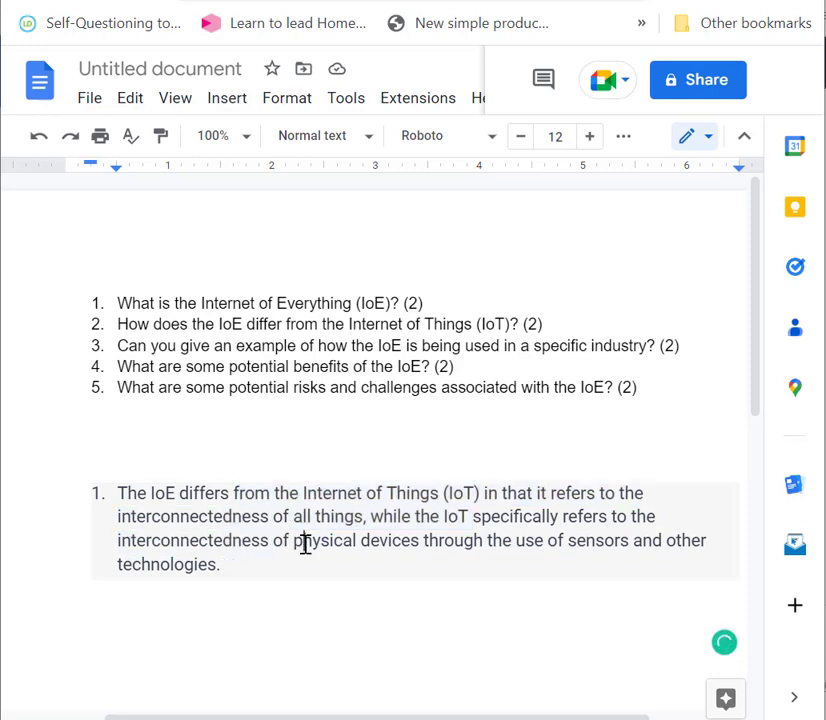
Replace the final period after "technologies" in the IoT comparison with "(processor; software".
click(400, 556)
key(BackSpace)
text((CP)
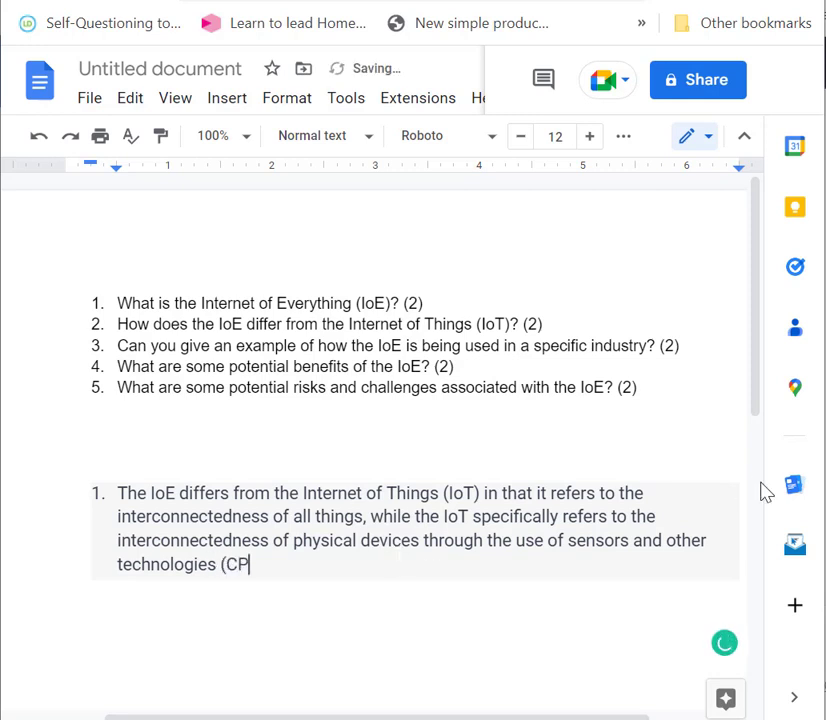
key(BackSpace)
key(BackSpace)
text(processor;)
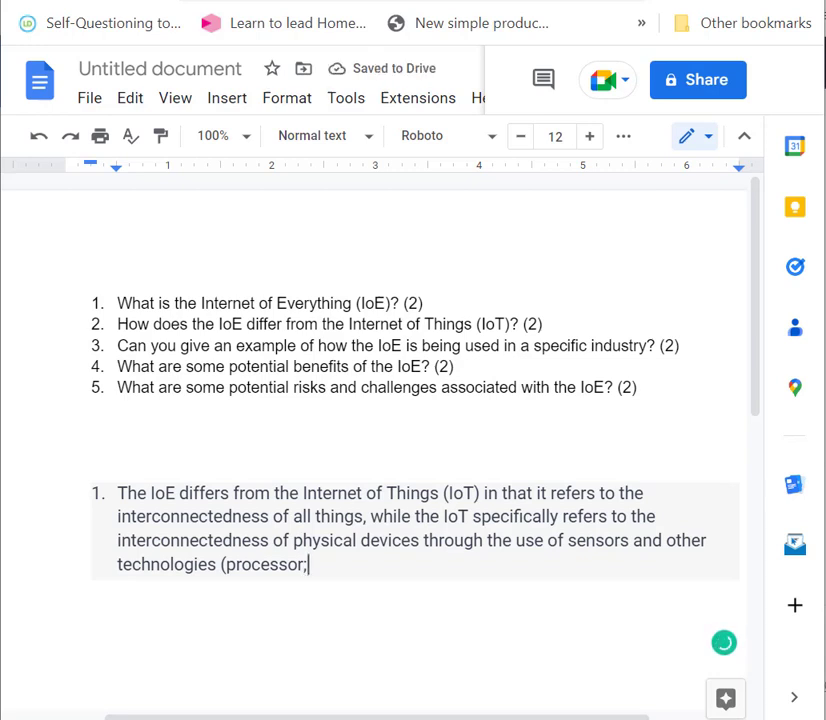
double_click(315, 557)
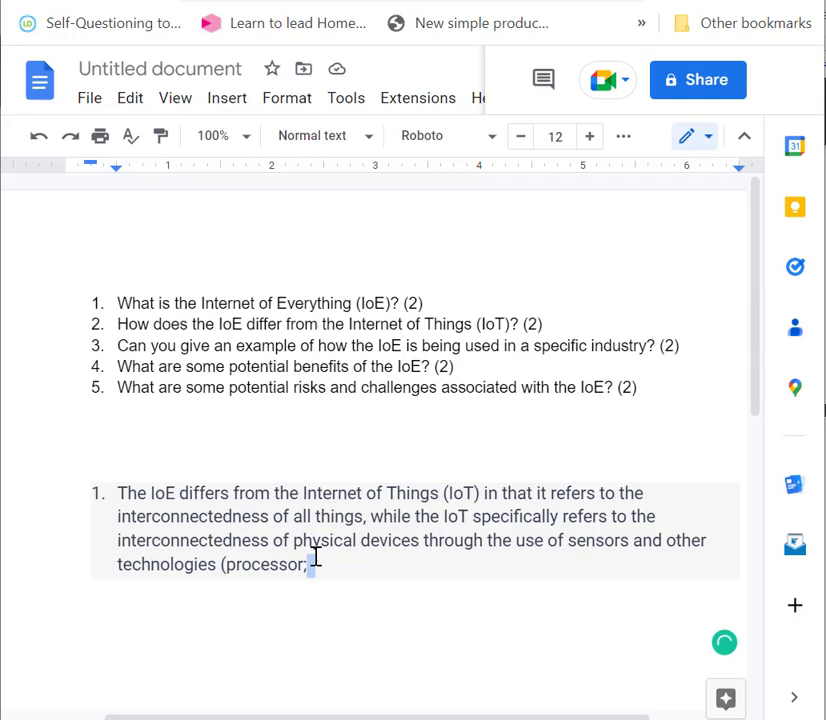
click(315, 557)
text(software)
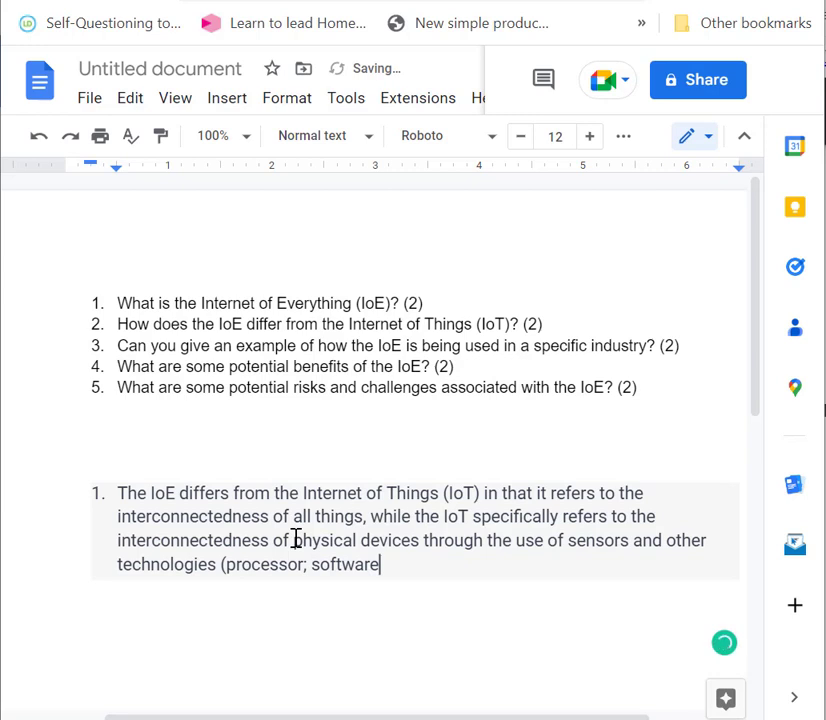
Complete the parenthesis by adding "; communication technologies - an IPv6)" after "software".
text(,)
key(BackSpace)
text(; )
text(commu)
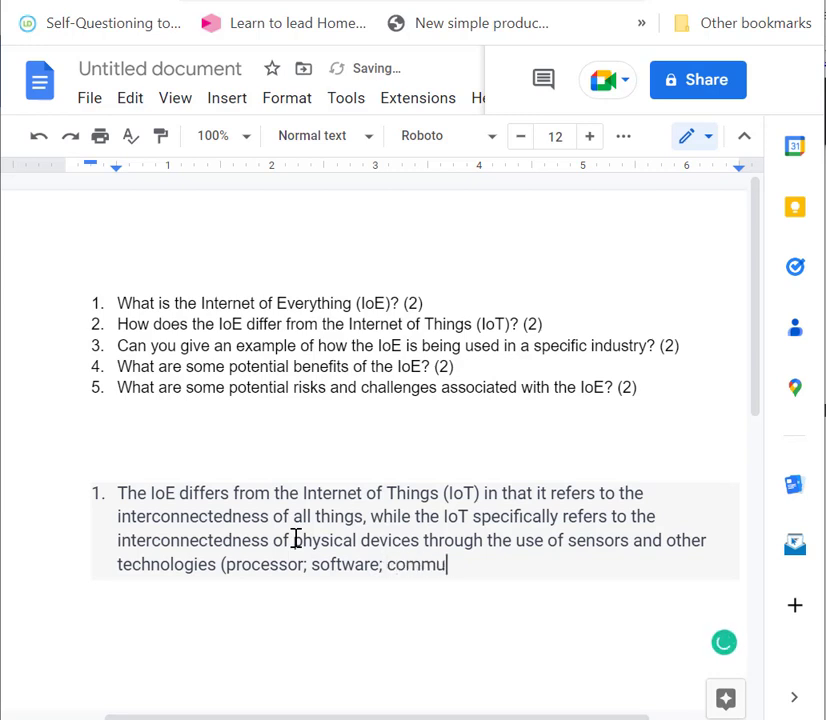
text(nication technolog)
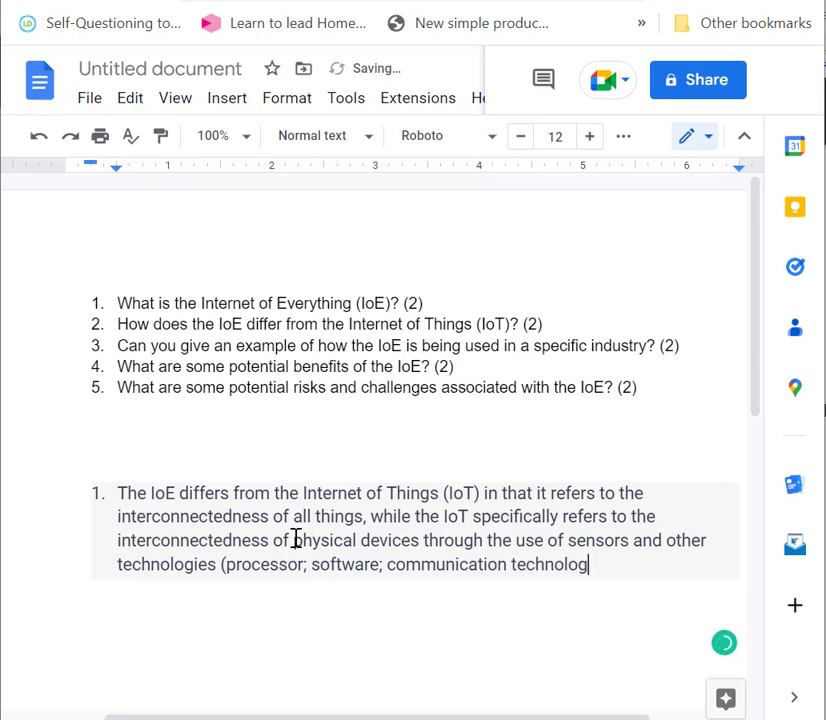
text(ies - an I)
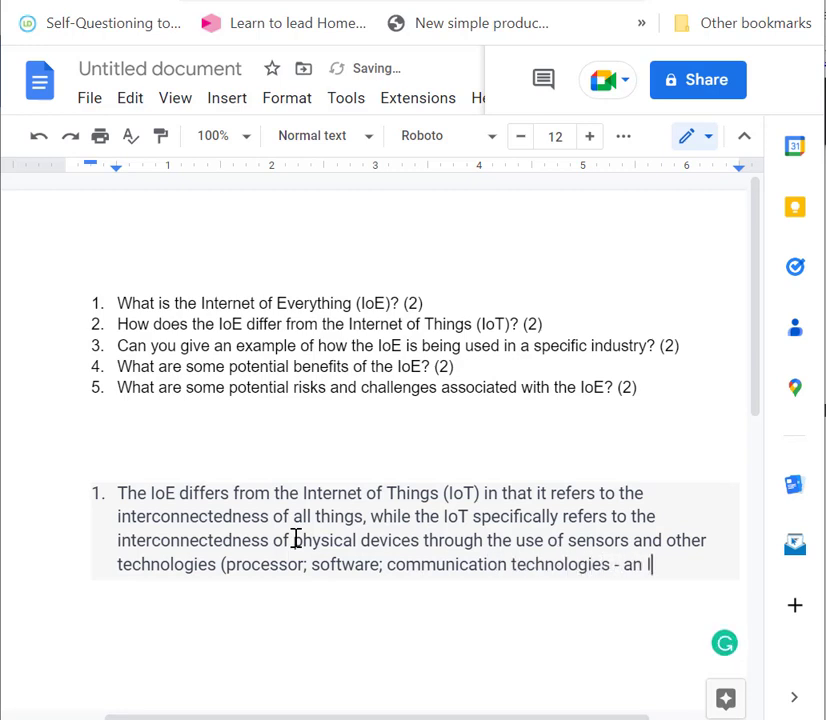
text(Pv6))
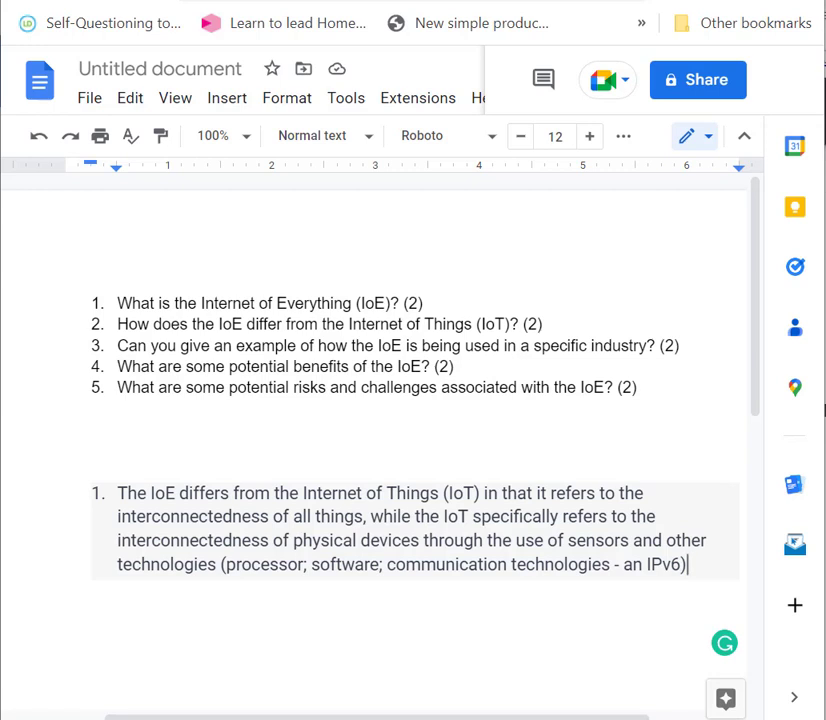
Delete the IoE versus IoT answer together with its list number.
key(alt+Tab)
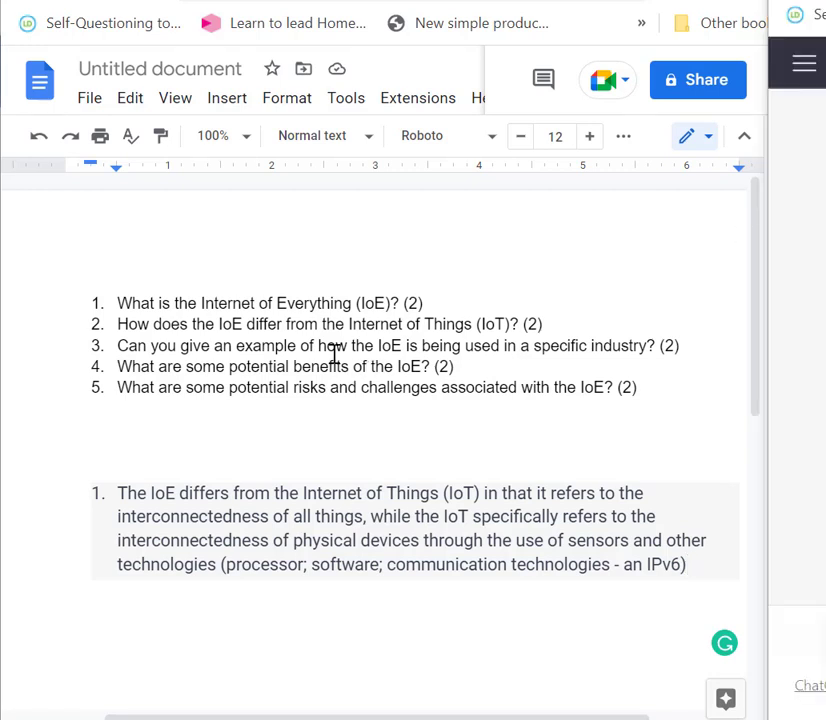
drag(694, 571, 98, 494)
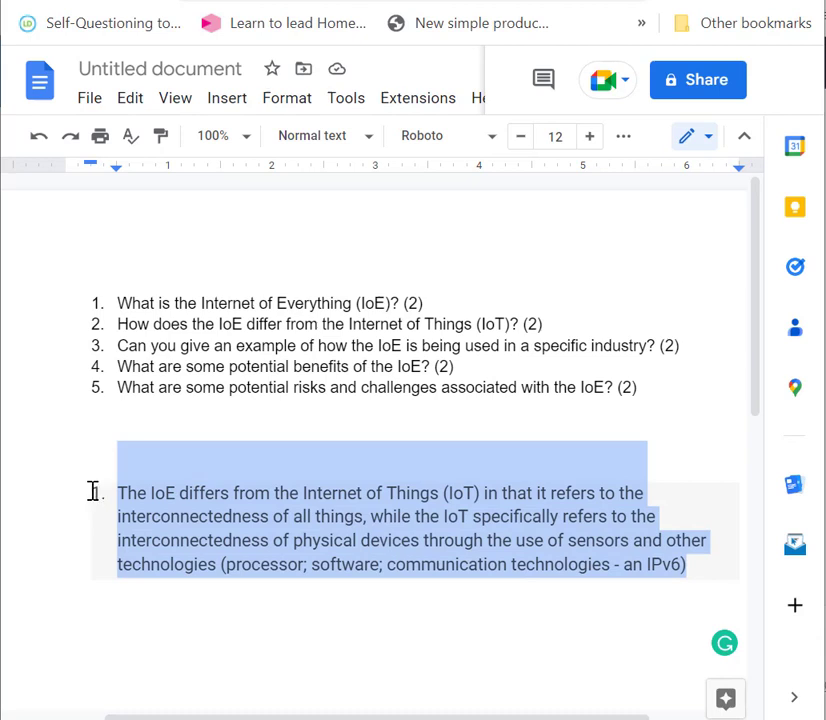
key(BackSpace)
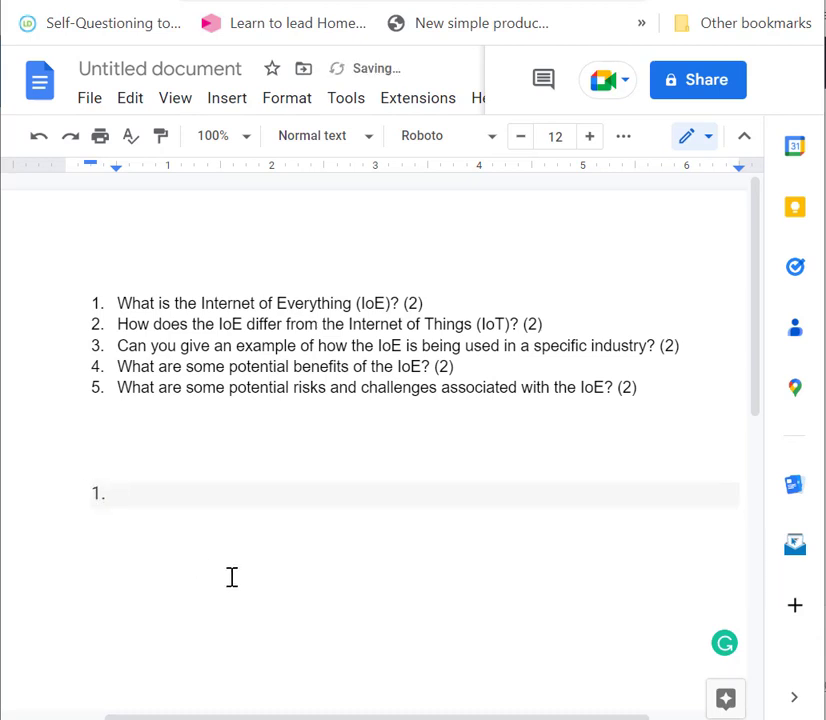
key(BackSpace)
Insert the numbered answer on IoE use in the healthcare industry, with wearable devices tracking a patient's vital signs.
key(alt+Tab)
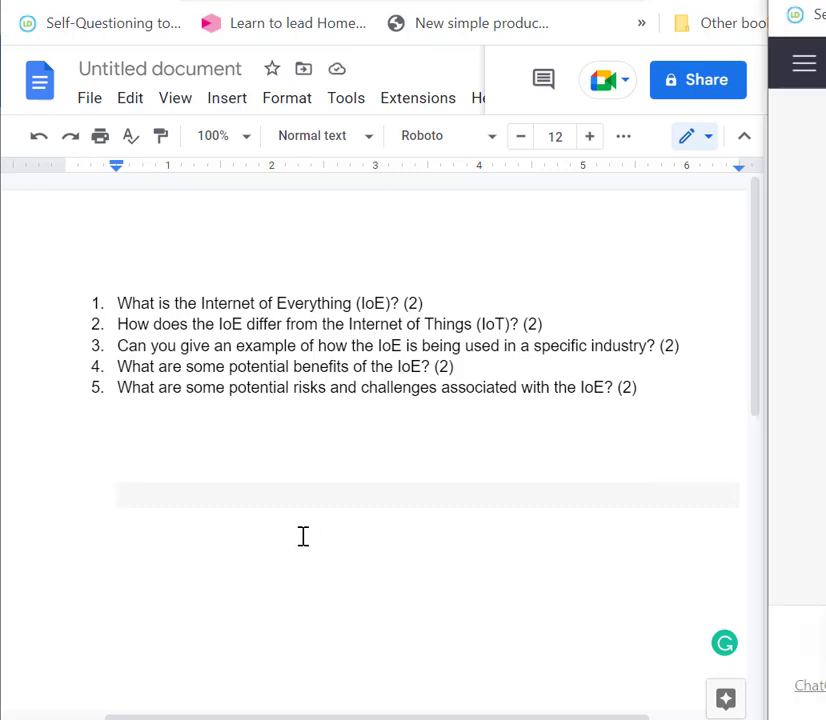
click(264, 528)
text(One example of how the IoE is being used is in the healthcare industry, where wearable devices can track a patient's vital signs and transmit the data to a healthcare provider in real-time, leading to more efficient and personalized care.)
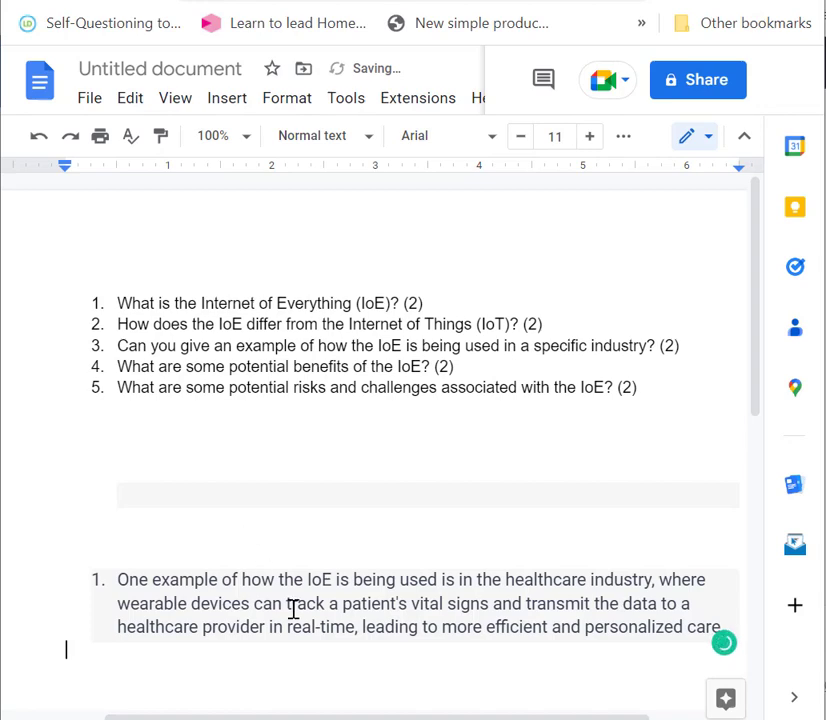
scroll(305, 610, down, 1)
scroll(305, 610, down, 2)
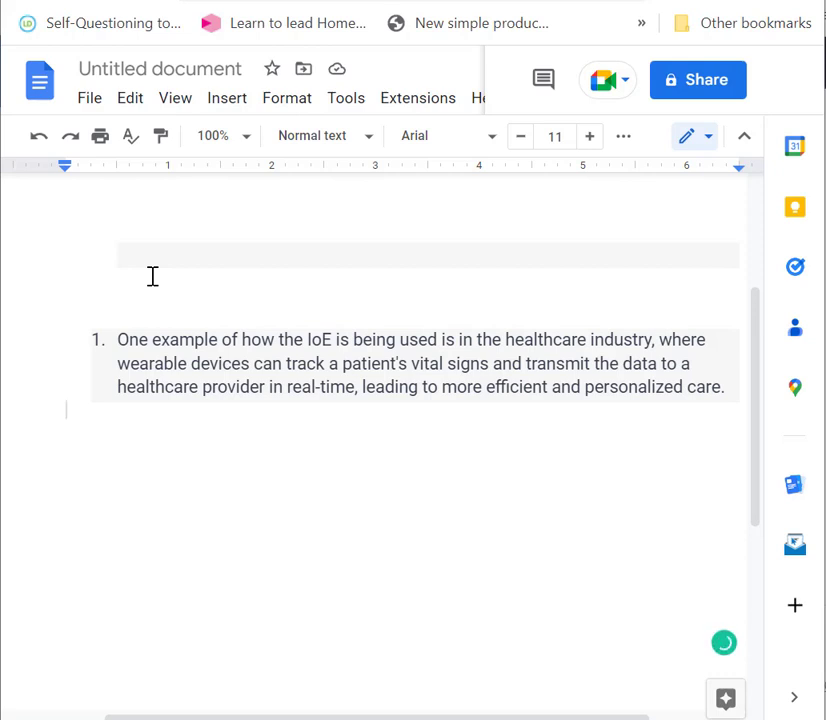
Delete the healthcare example answer and the leftover blank lines below the five questions.
scroll(152, 276, up, 2)
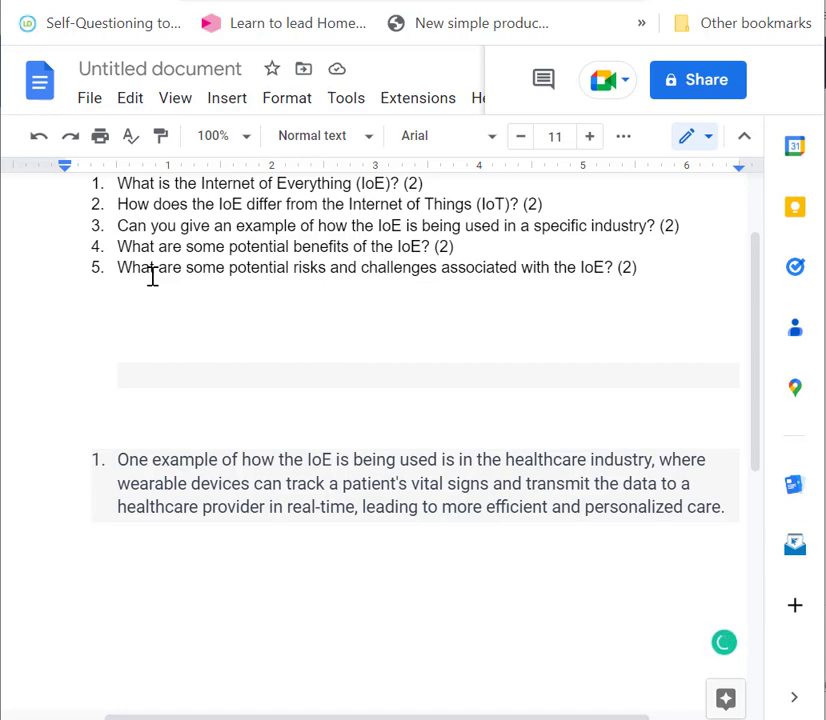
drag(225, 601, 4, 328)
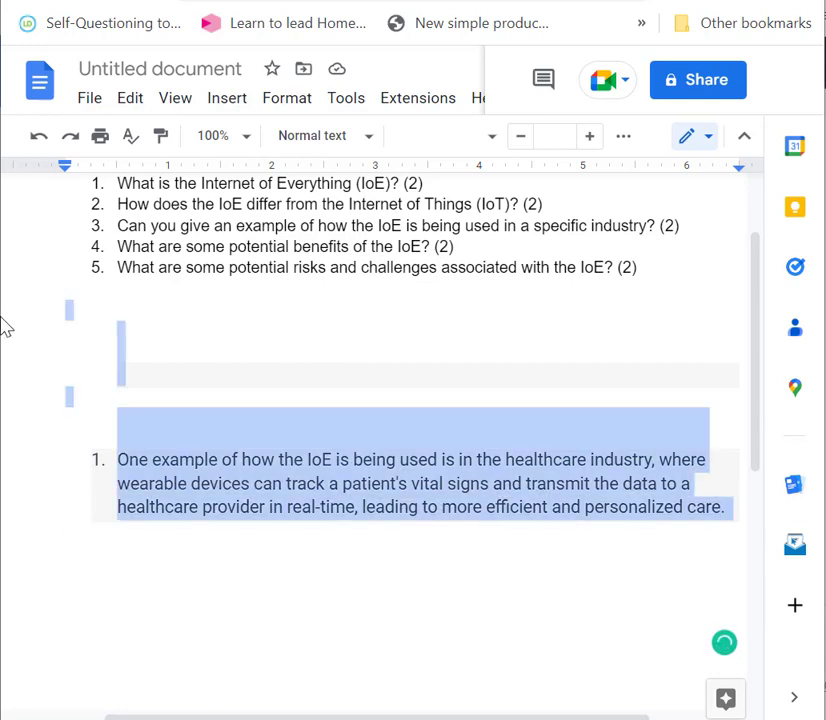
key(BackSpace)
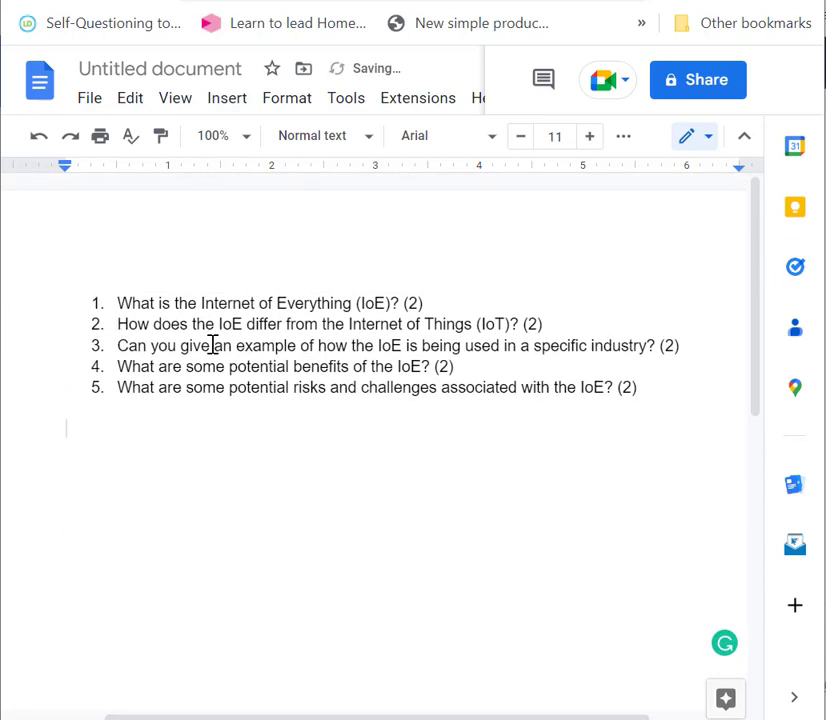
Highlight question 4 and insert its answer: "Some potential benefits of the IoE include increased efficiency, cost savings, and improved decision-making.".
double_click(420, 367)
drag(355, 366, 118, 368)
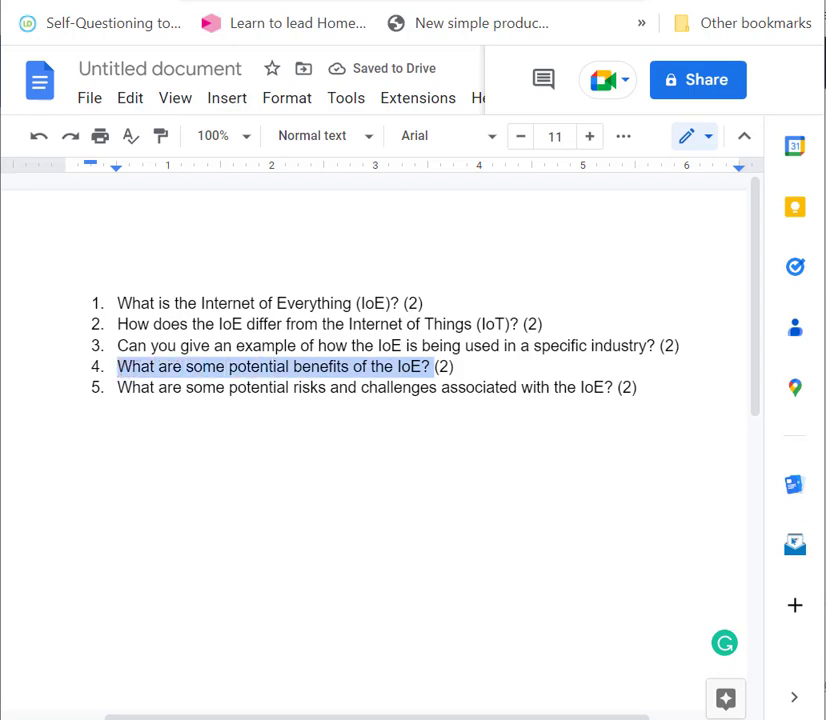
key(alt+Tab)
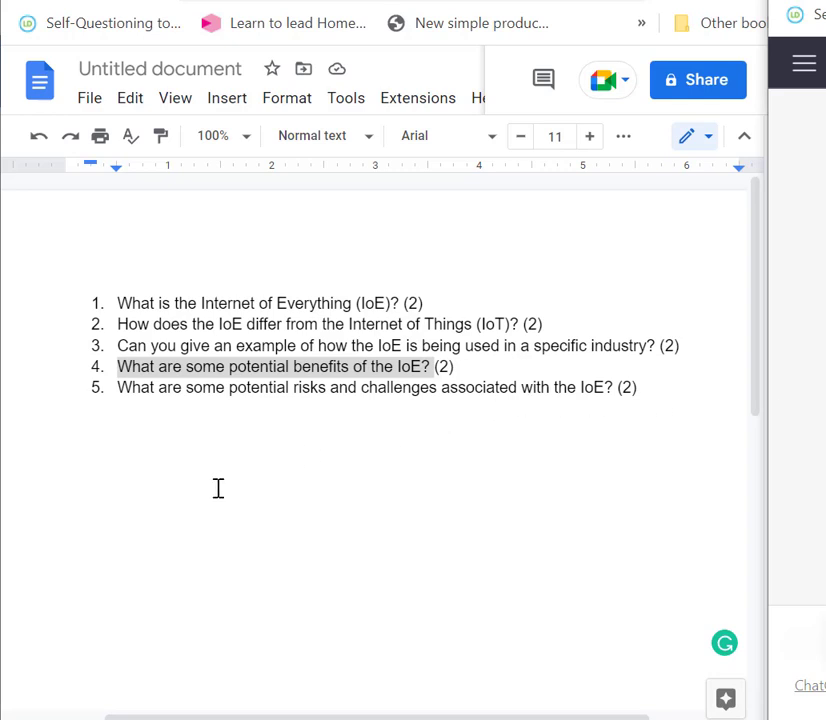
click(215, 489)
text(Some potential benefits of the IoE include increased efficiency, cost savings, and improved decision-making.)
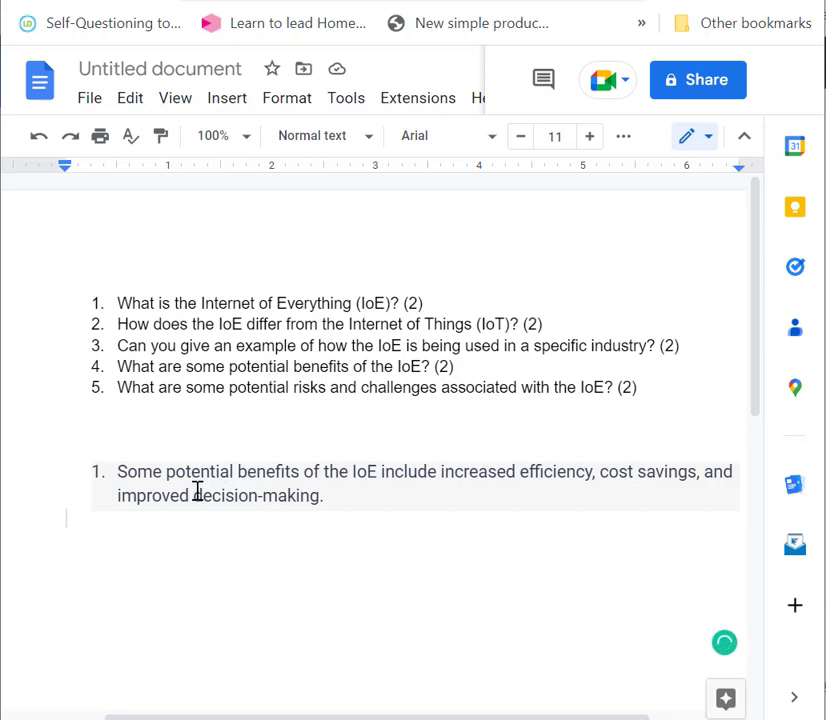
Delete the numbered answer about the potential benefits of the IoE.
drag(116, 387, 546, 394)
drag(378, 562, 37, 464)
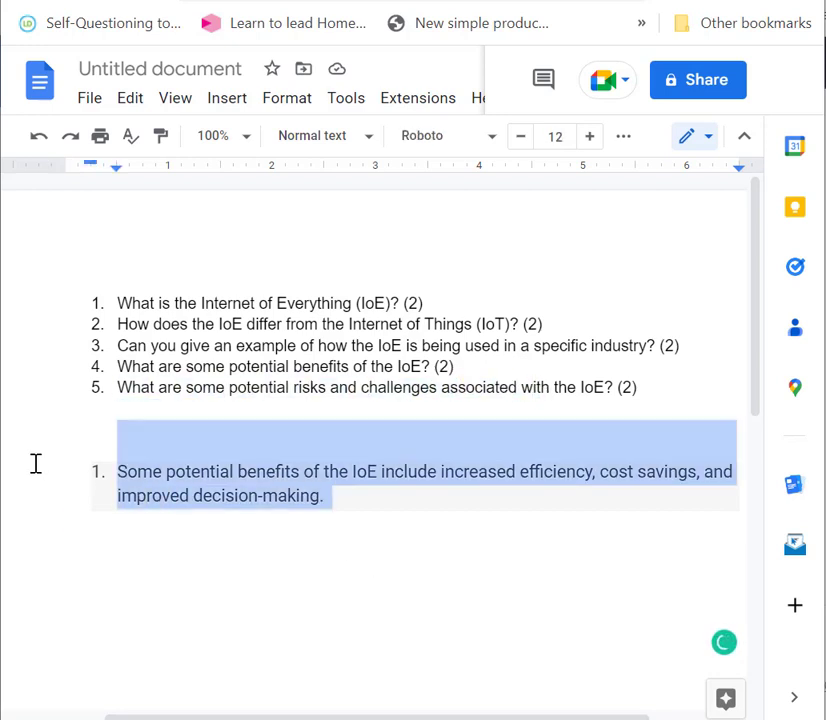
key(BackSpace)
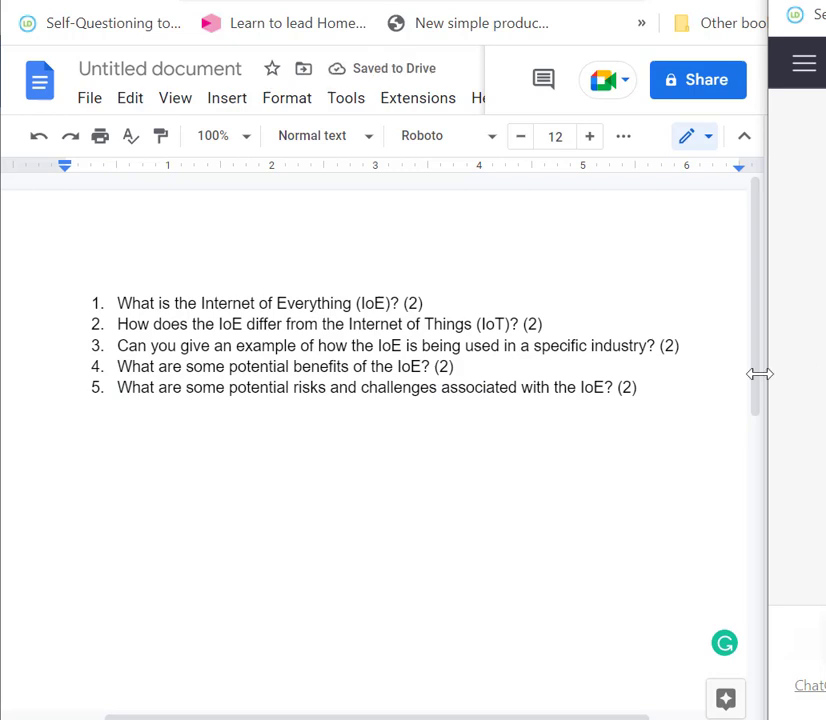
Insert the numbered answer on IoE risks and challenges, and highlight "regulatory frameworks" and "ethical" in it.
click(194, 480)
text(Some potential risks and challenges associated with the IoE include data privacy and security, and the need for regulatory frameworks to ensure the responsible and ethical use of the technology.)
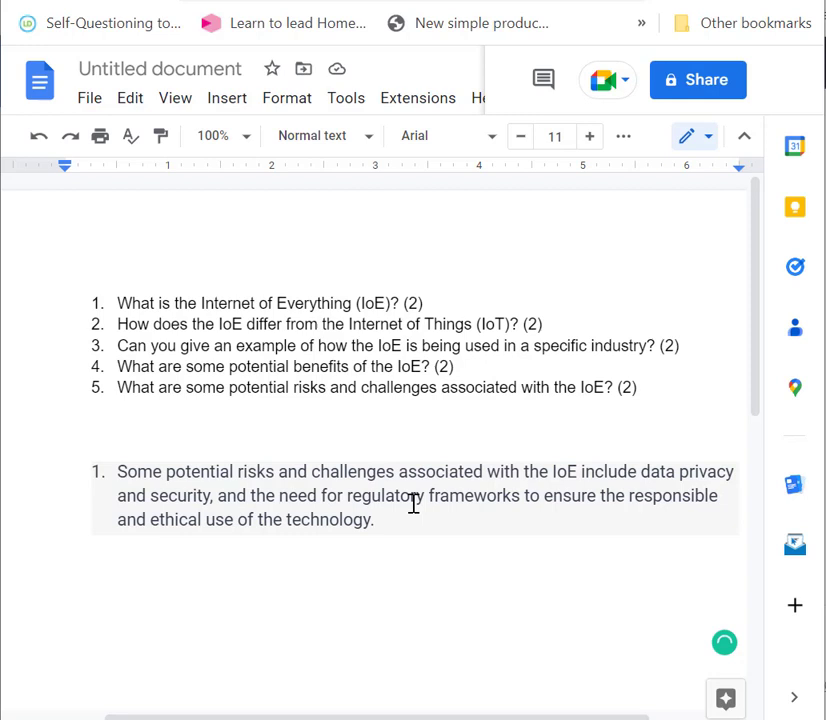
drag(350, 497, 518, 505)
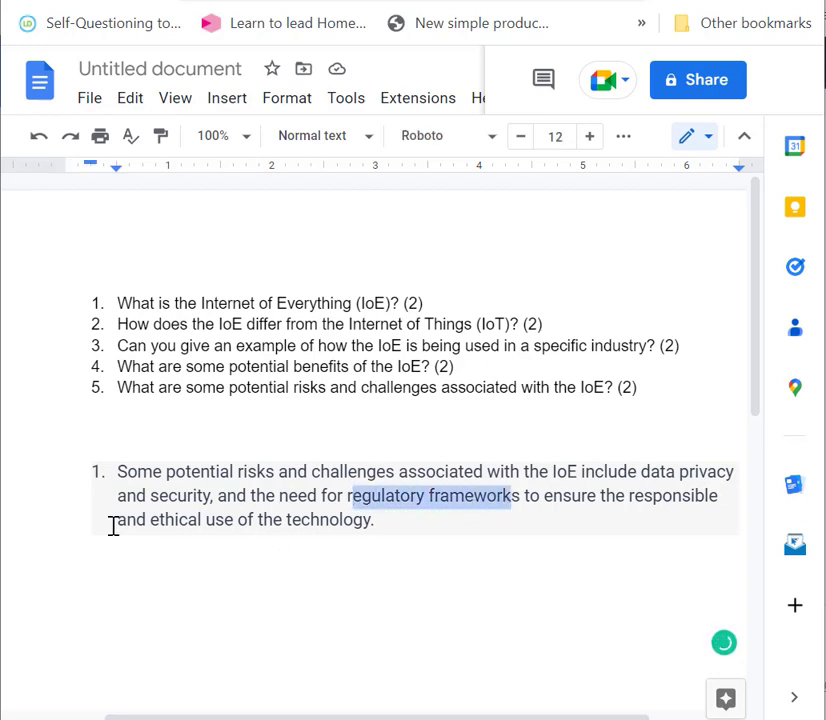
double_click(164, 520)
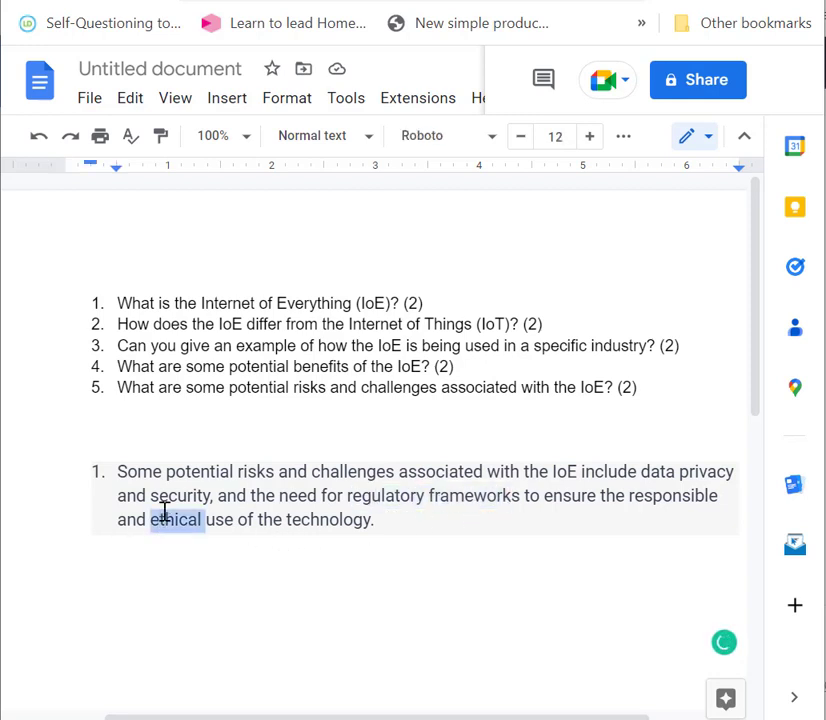